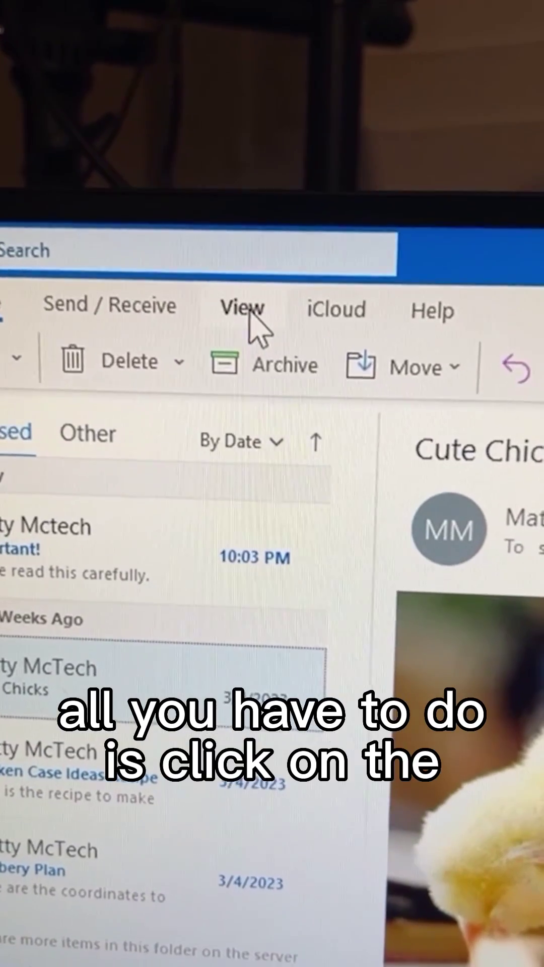
- Open the inbox view's Conditional Formatting rules and add a rule named 'From Boss'
click(265, 334)
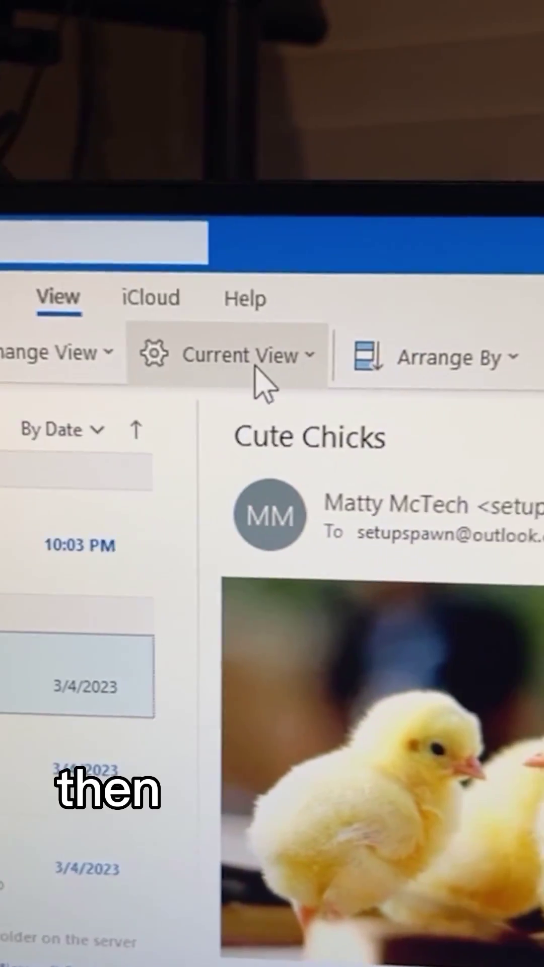
click(310, 372)
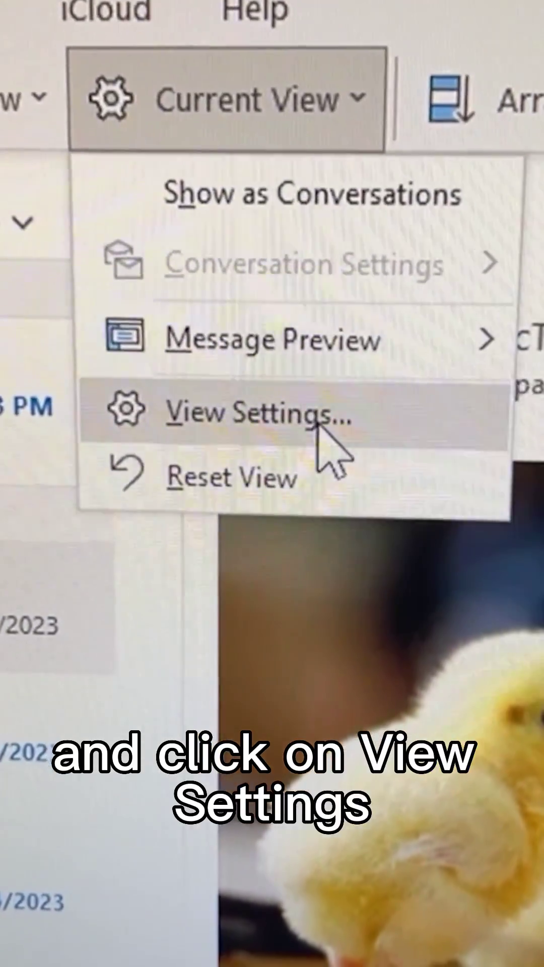
click(281, 488)
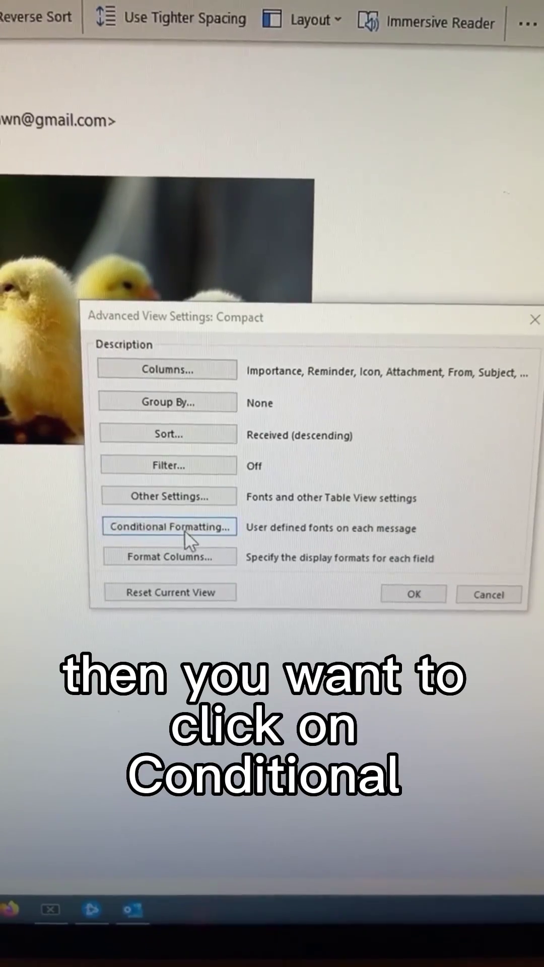
click(185, 529)
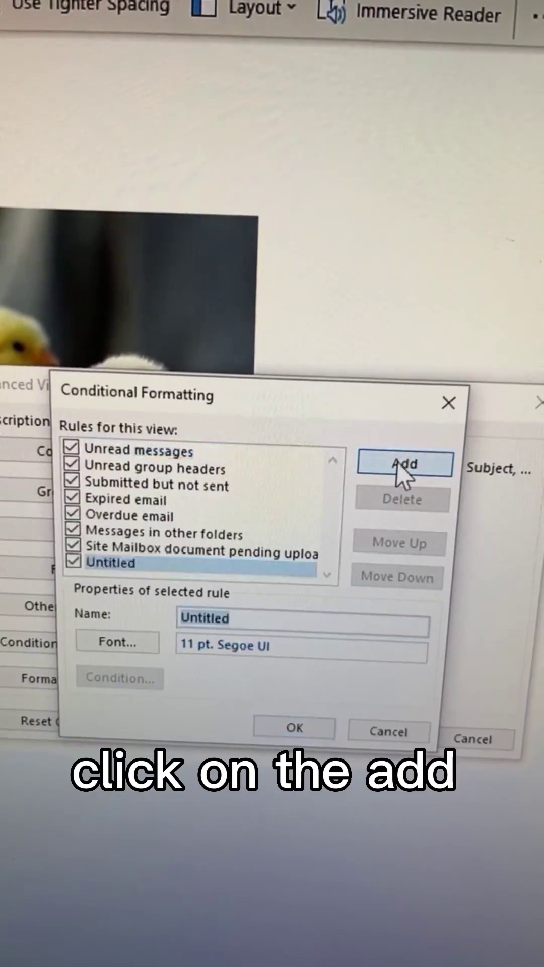
text(From Boss)
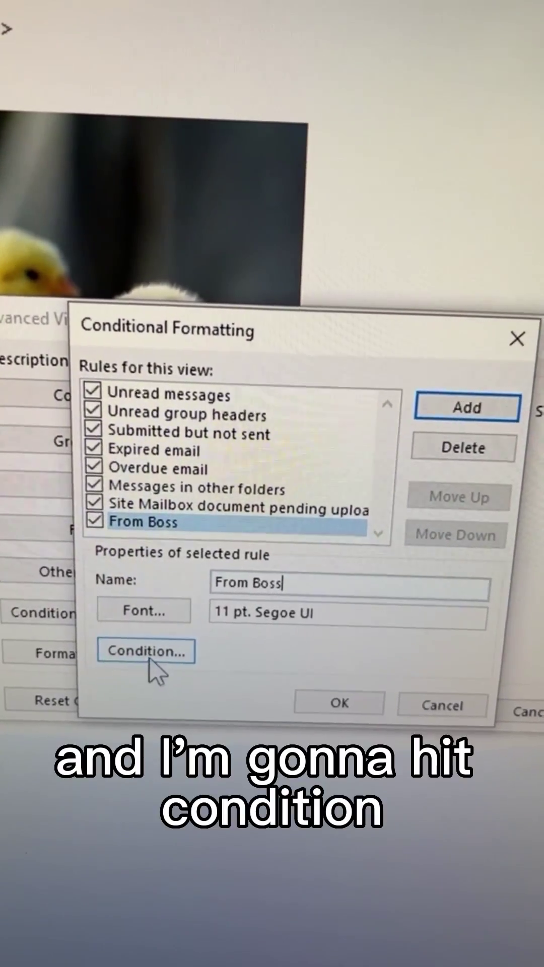
- Open the From Boss condition filter and try the 'Where I am' option, leaving it unset
click(148, 654)
click(152, 339)
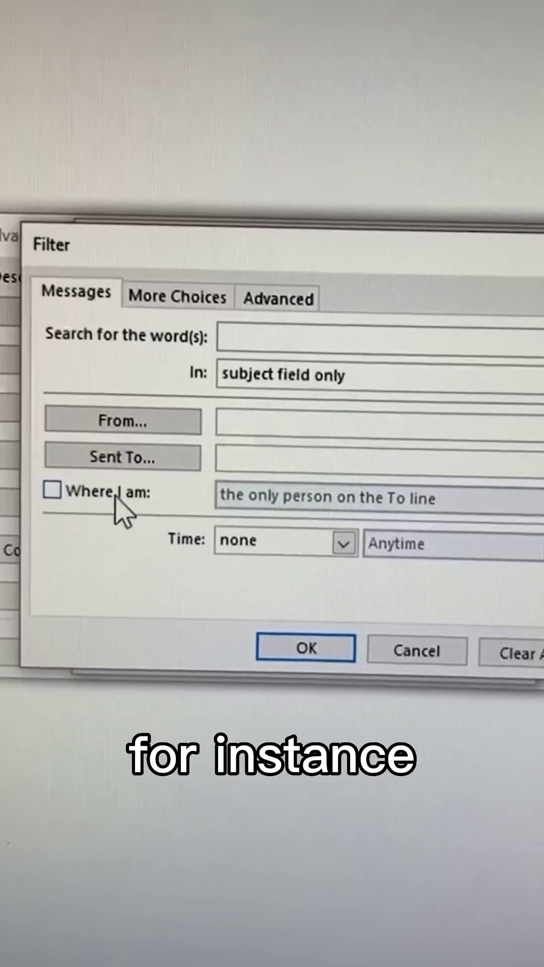
click(109, 485)
click(325, 498)
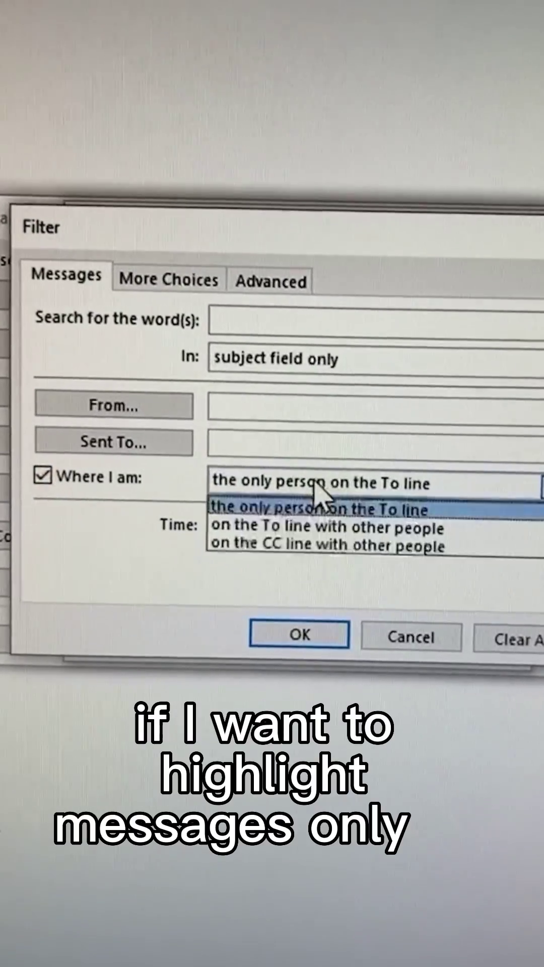
click(382, 499)
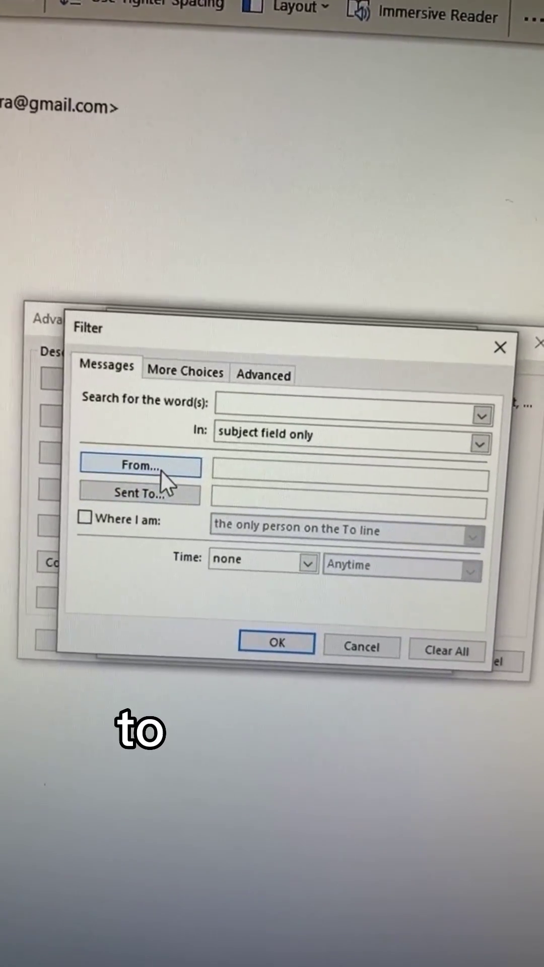
- Set the From Boss condition to messages from the Boss contact
click(162, 469)
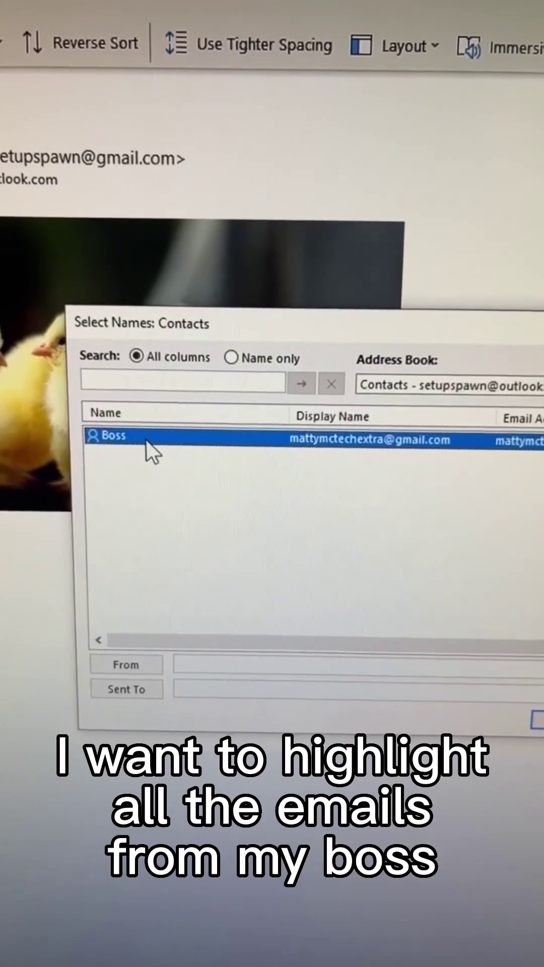
double_click(145, 439)
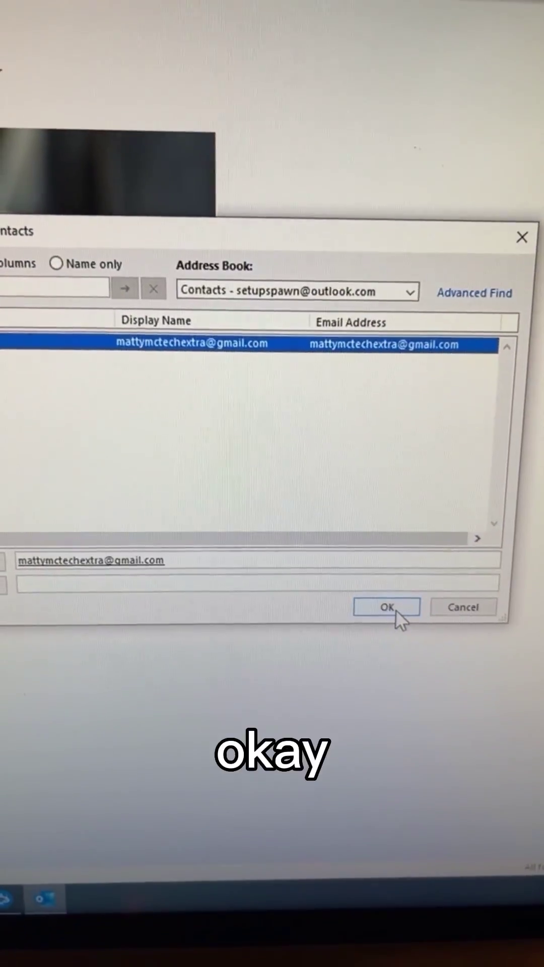
click(397, 611)
click(257, 608)
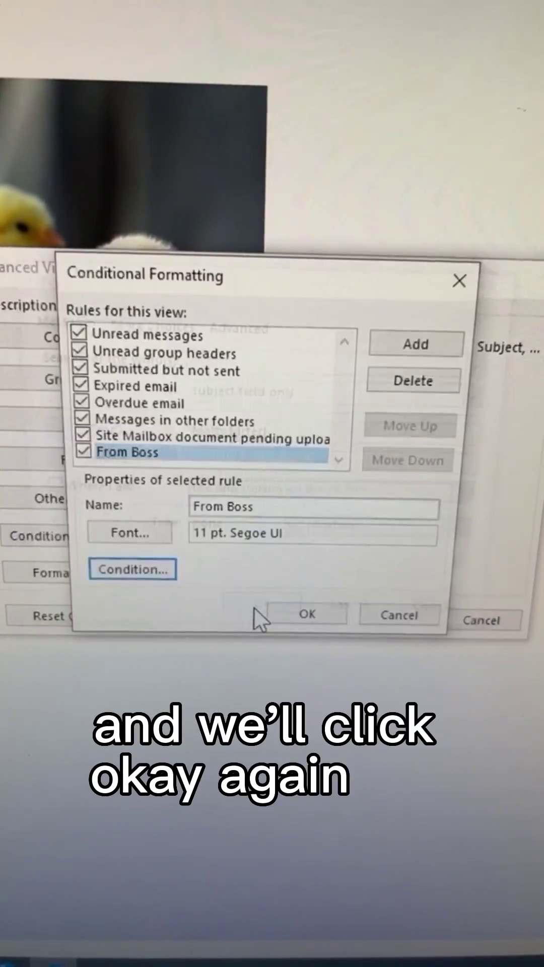
- Choose a bold, red font for the From Boss rule
click(148, 537)
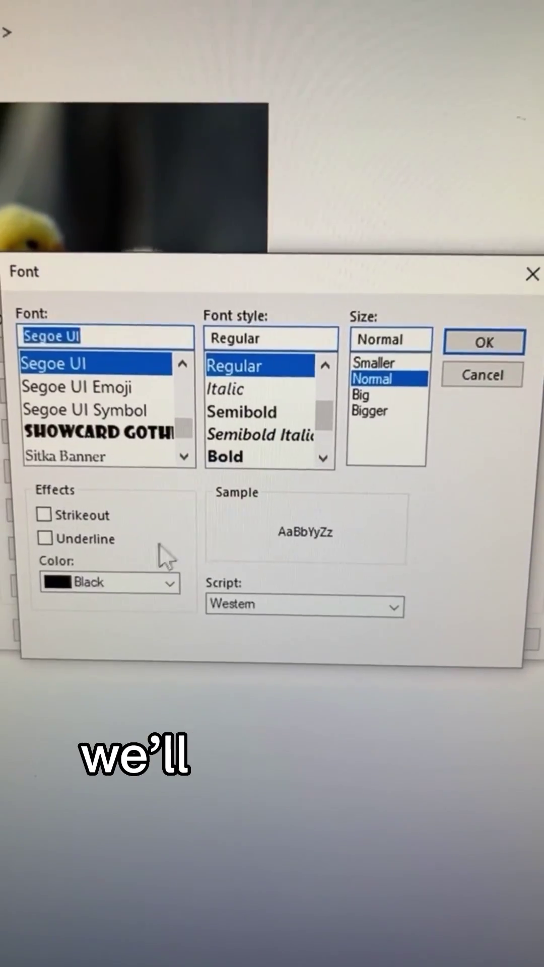
click(246, 458)
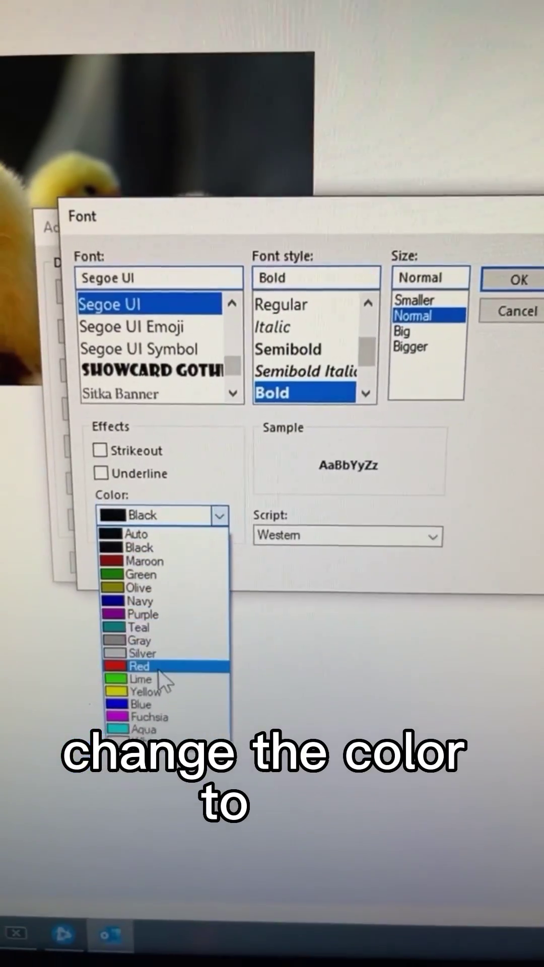
click(91, 750)
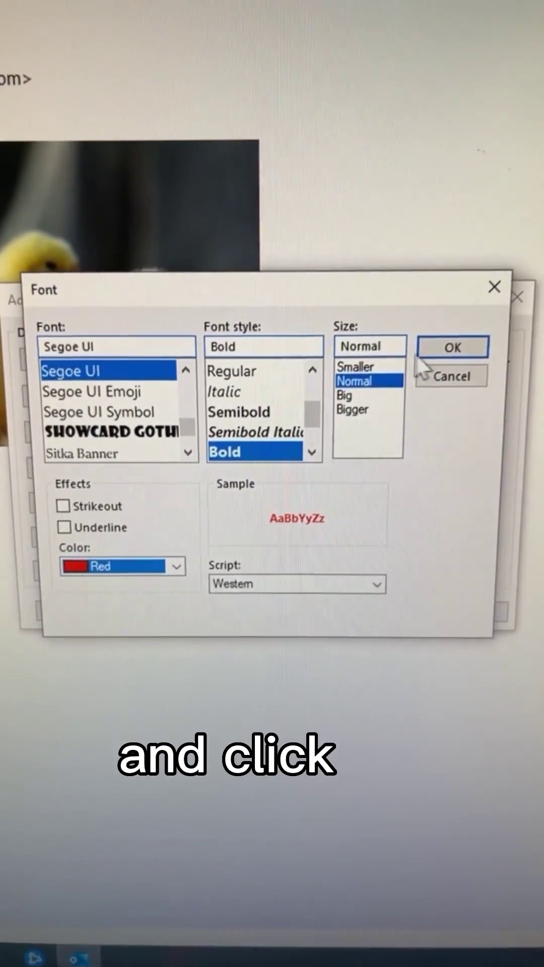
- Apply the formatting and open the boss's bold red 'Important!' email
click(428, 349)
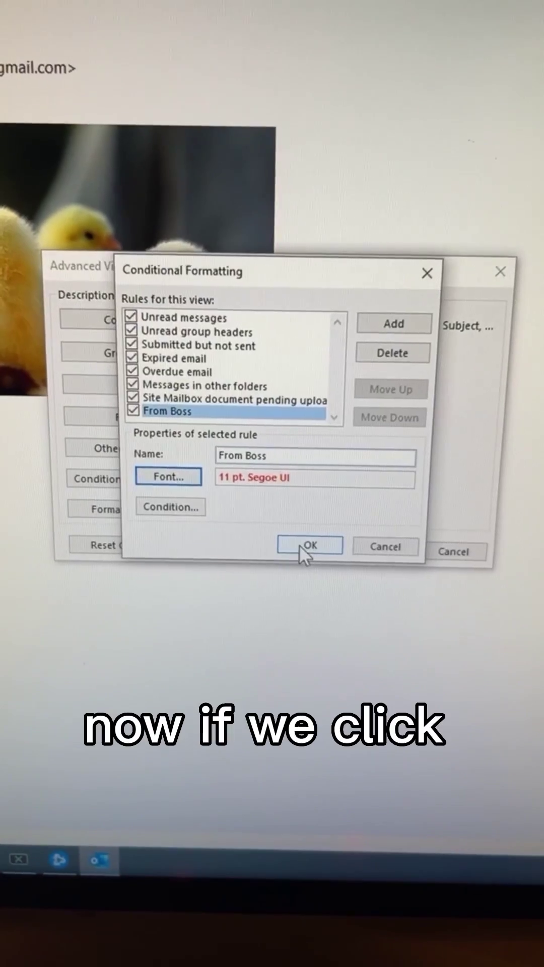
click(302, 546)
click(355, 551)
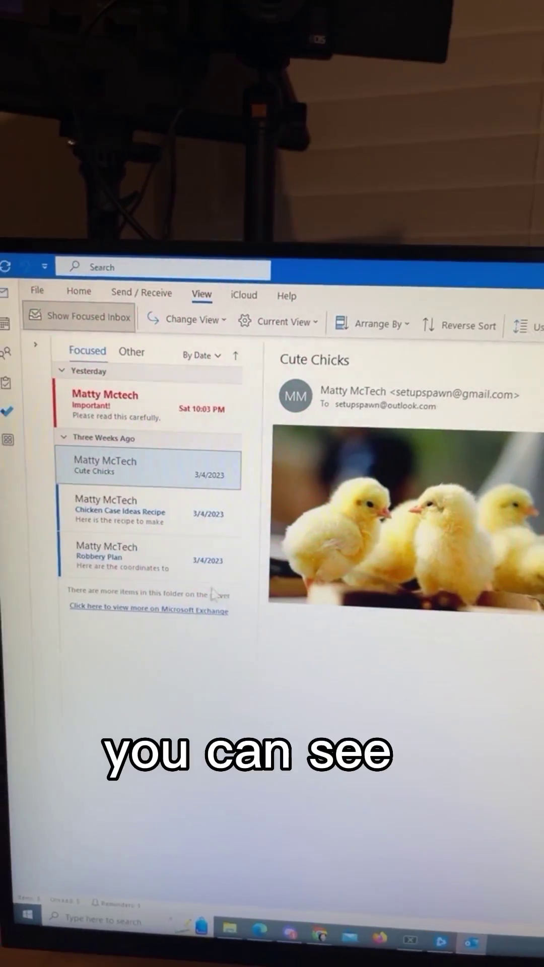
mouse_move(207, 400)
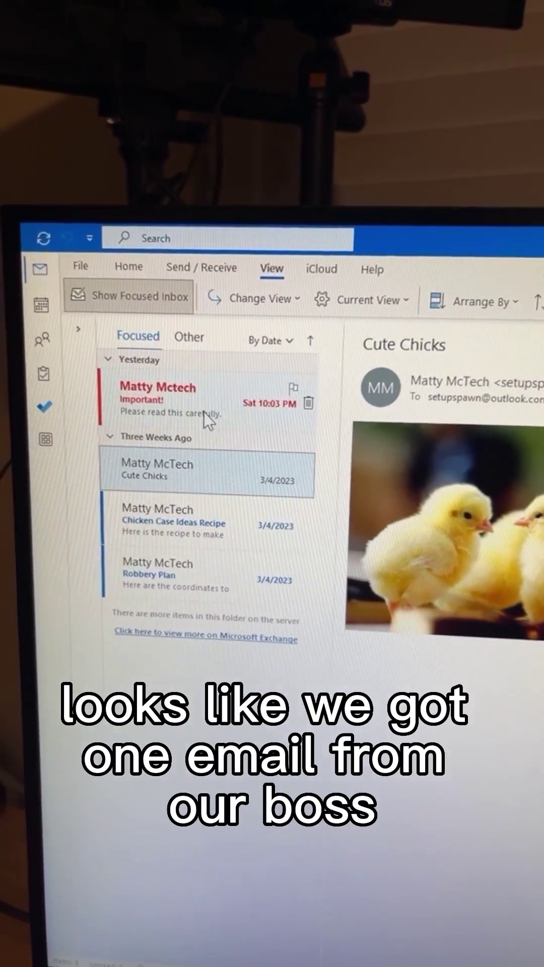
click(204, 411)
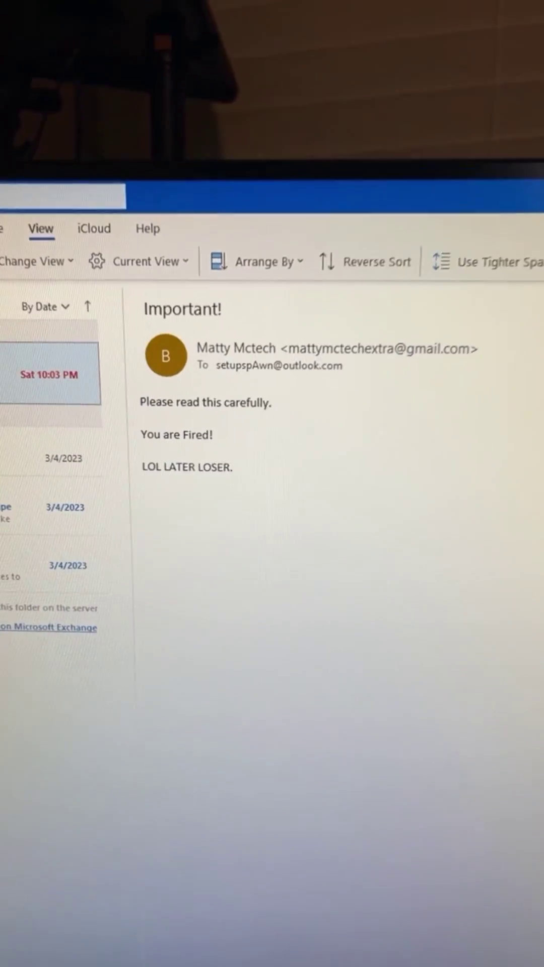